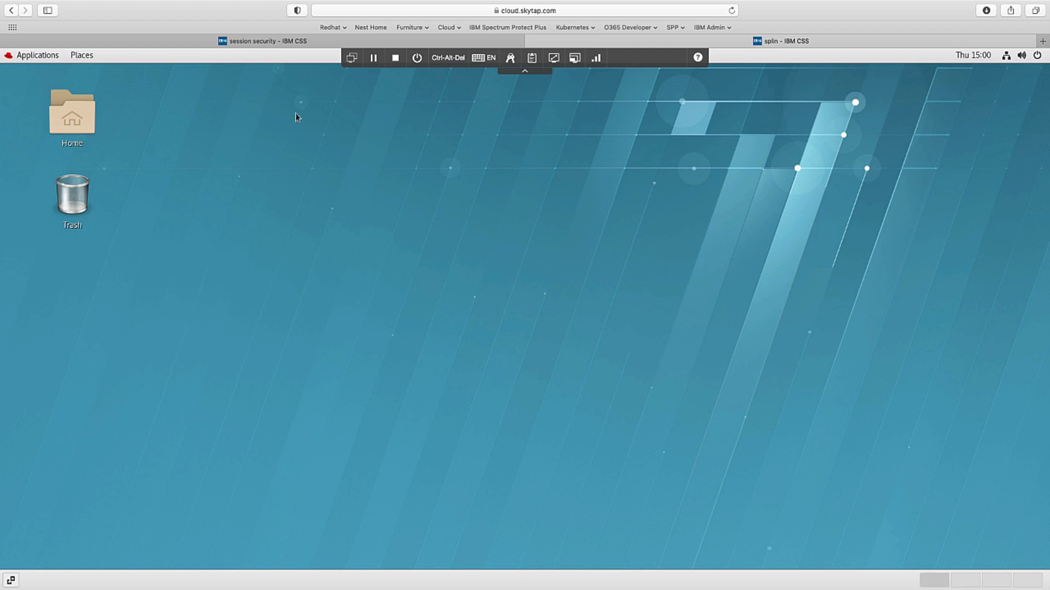
# - Open a terminal on the splin desktop, run dsmadmc and sign in as spadmin with the account password
pyautogui.rightClick(285, 105)
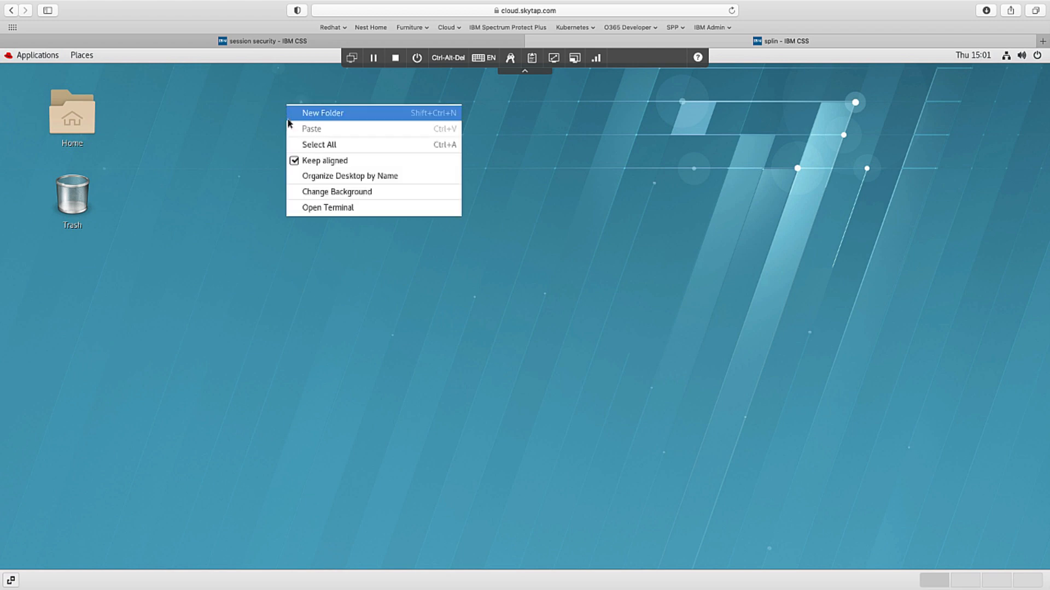
pyautogui.click(327, 211)
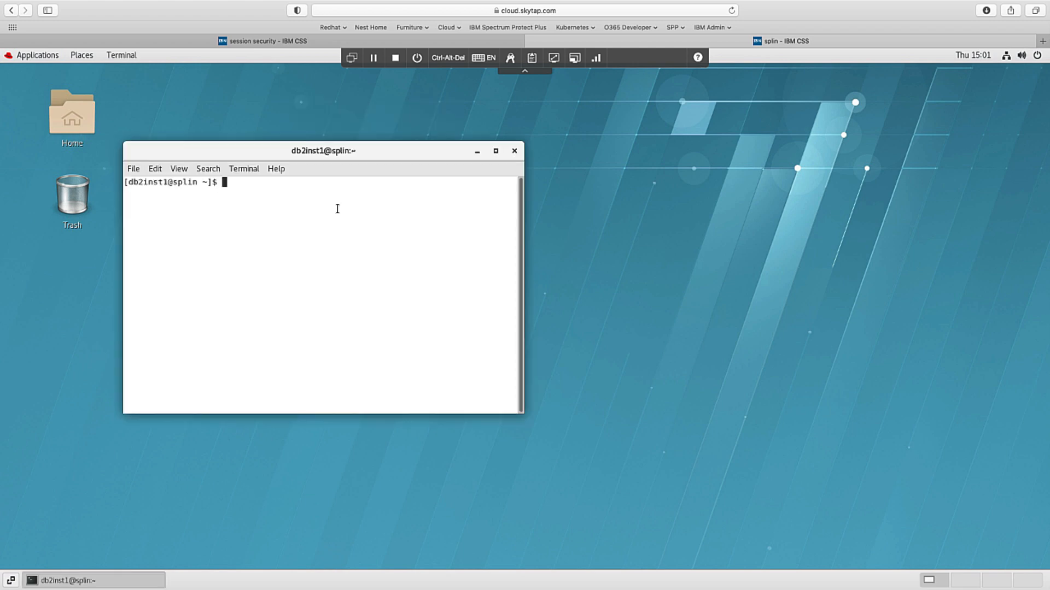
pyautogui.write('dsmadmc')
pyautogui.press('Return')
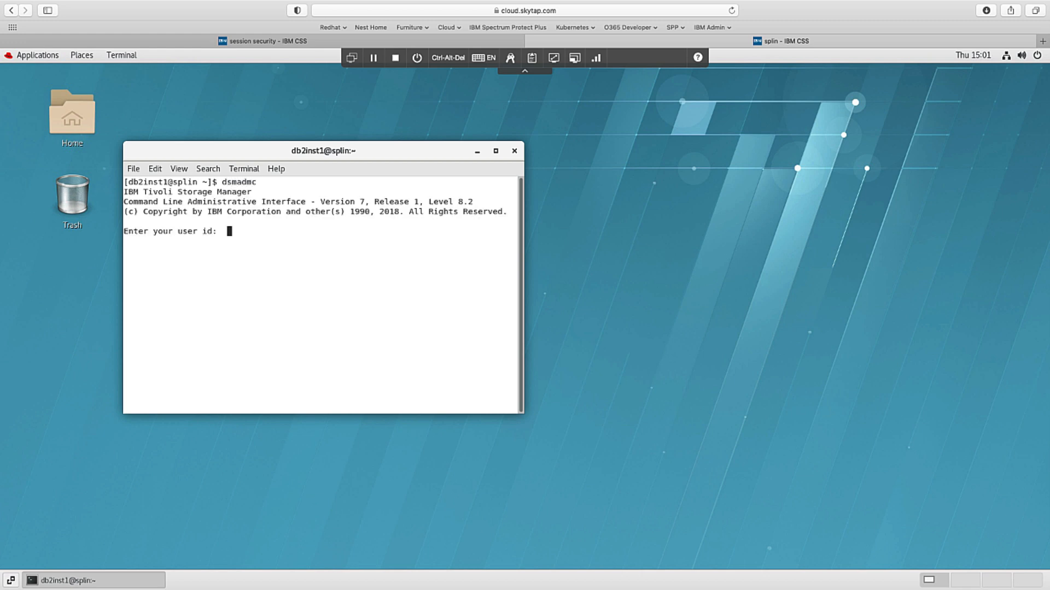
pyautogui.write('spadmin')
pyautogui.press('Return')
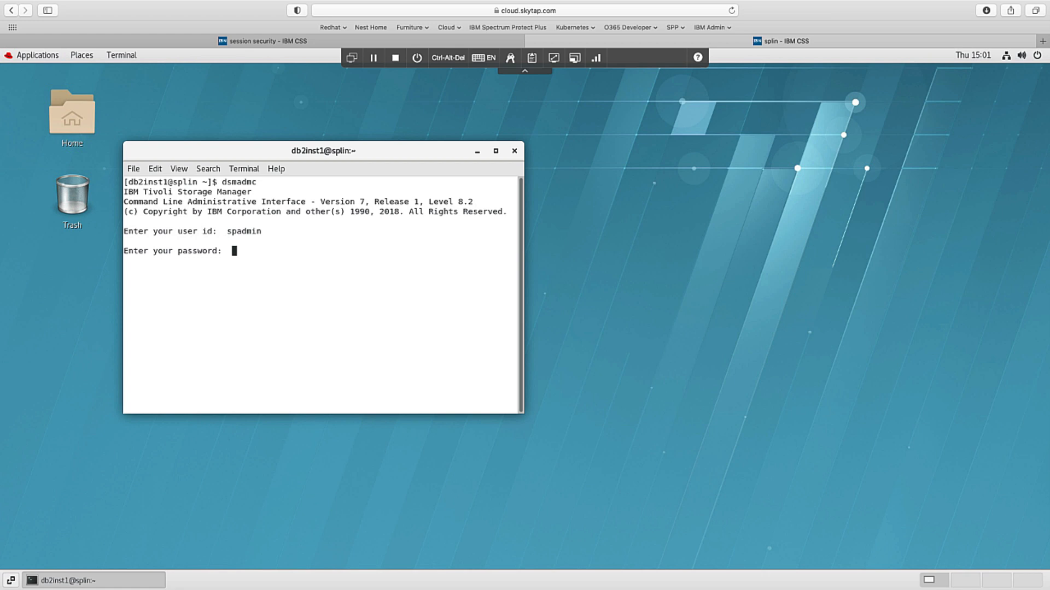
pyautogui.press('Return')
# - Run "q sys" to check the server's version history, and cancel the rest of the output
pyautogui.write('q sy')
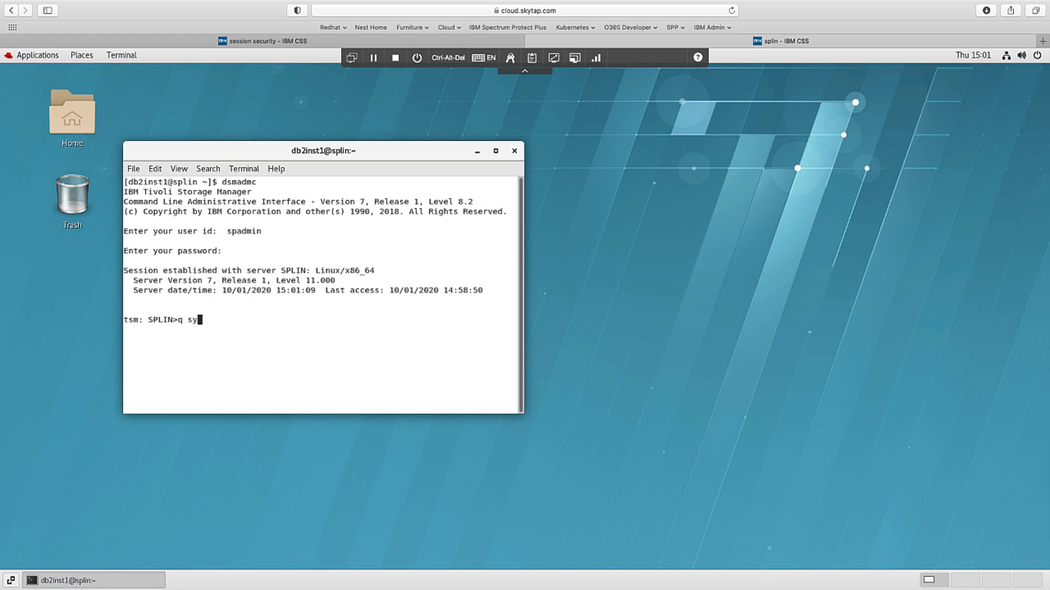
pyautogui.write('s')
pyautogui.press('Return')
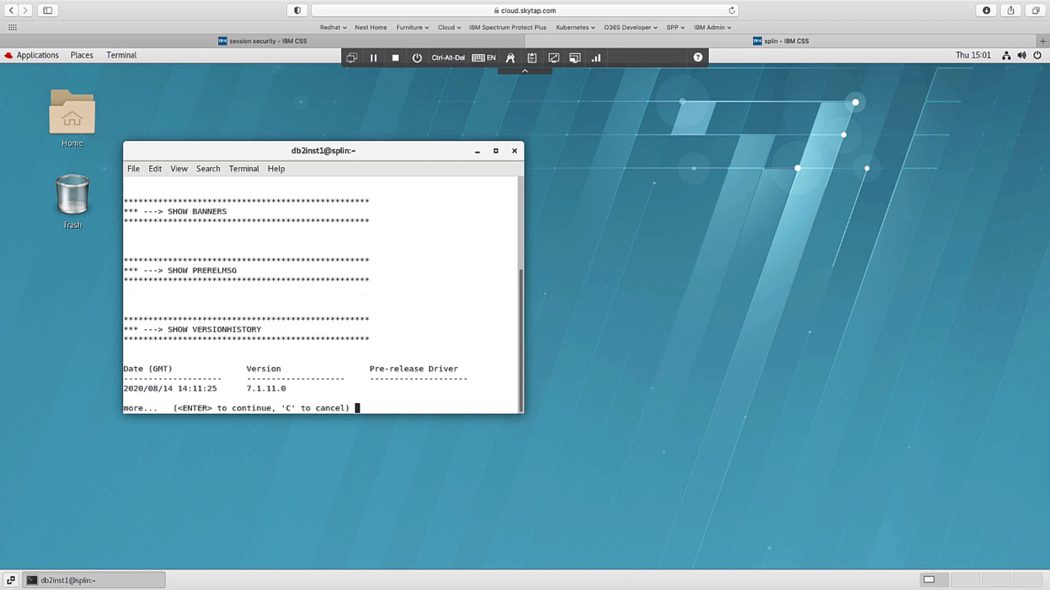
pyautogui.write('c')
pyautogui.press('Return')
# - List the registered nodes with "q node" and run "q node winphys1 f=d" to examine the client version and Session Security setting
pyautogui.write('q node')
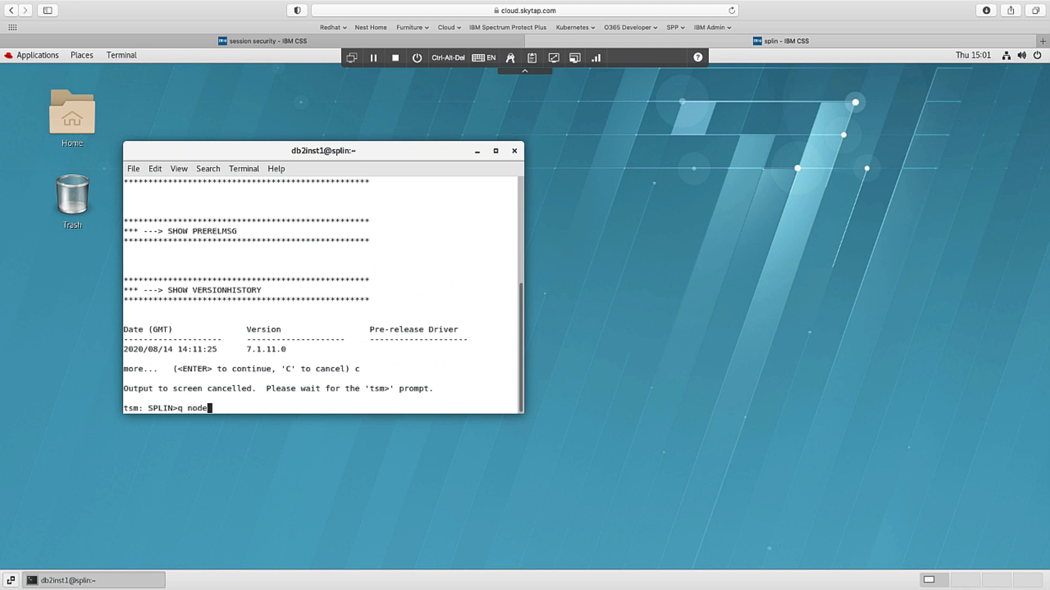
pyautogui.press('Return')
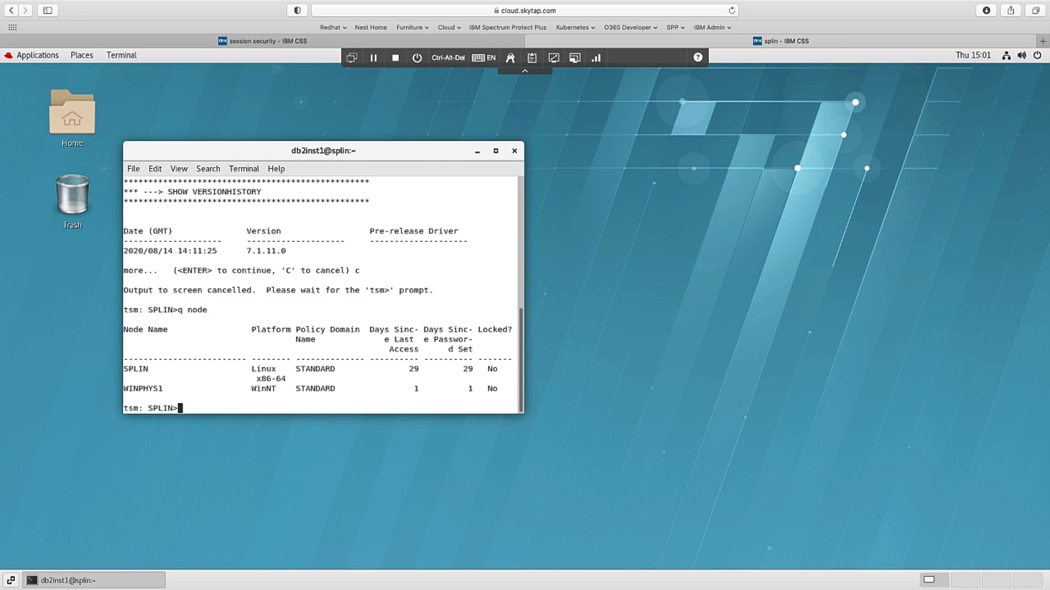
pyautogui.write('q node winphys1 f=d')
pyautogui.press('Return')
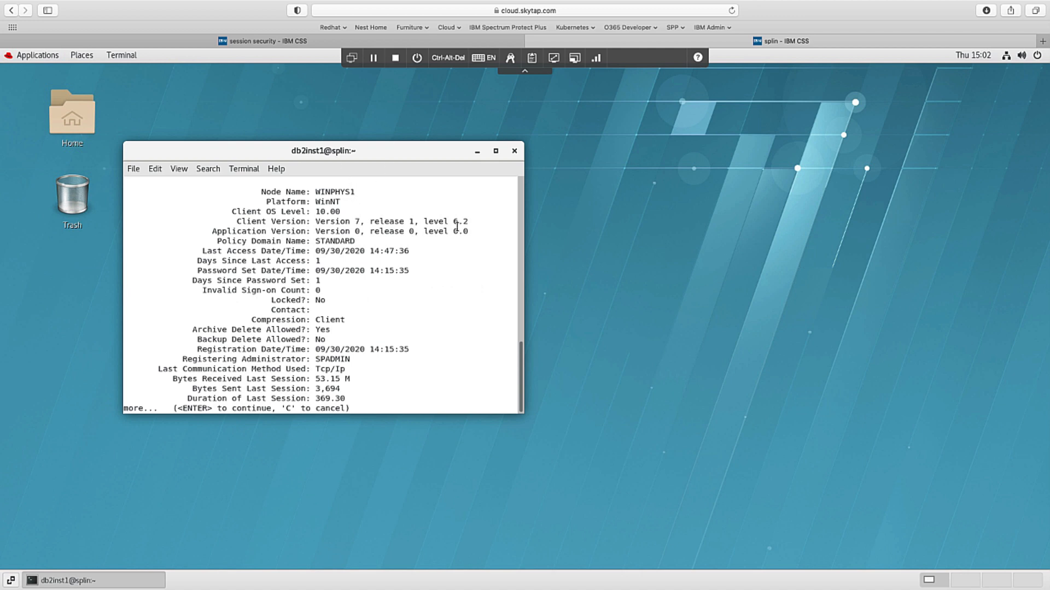
pyautogui.press('Return')
pyautogui.press('Return')
pyautogui.press('Return')
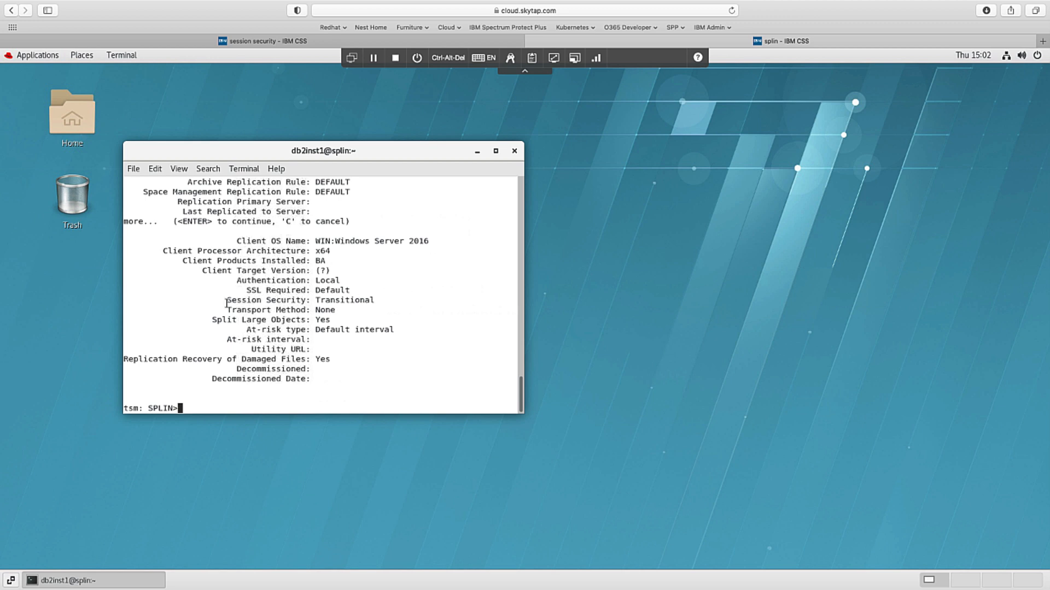
pyautogui.moveTo(227, 304); pyautogui.dragTo(375, 301)
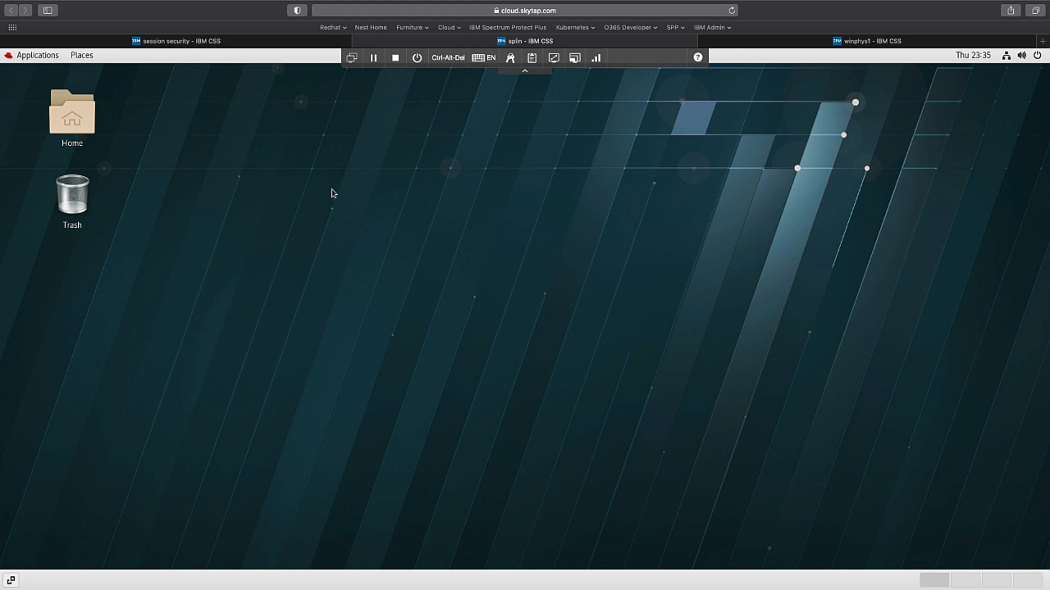
# - Open a new terminal on splin and start a dsmadmc session as spadmin, entering the account password
pyautogui.rightClick(304, 149)
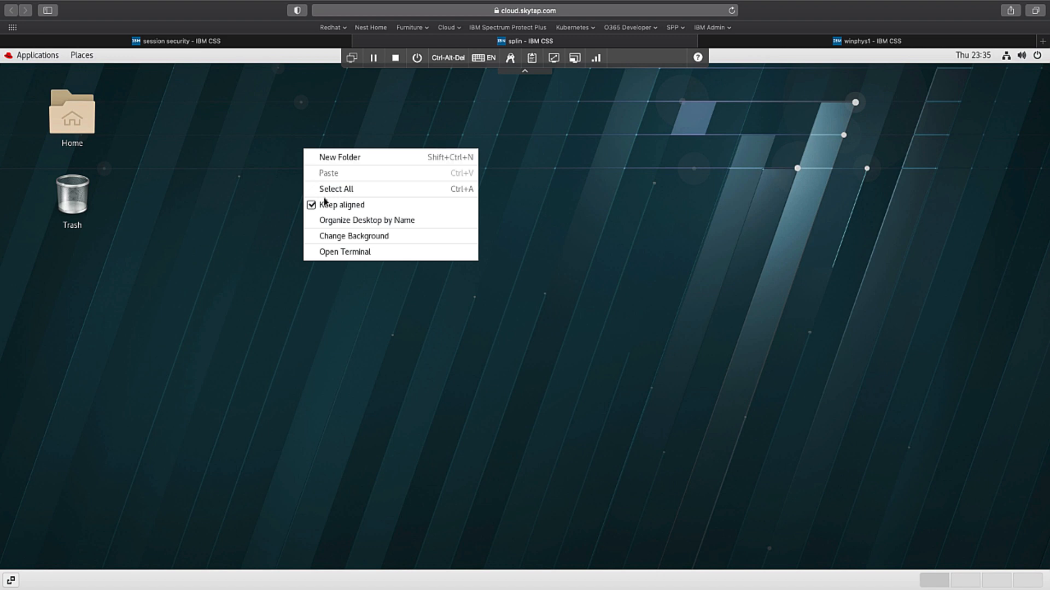
pyautogui.click(365, 253)
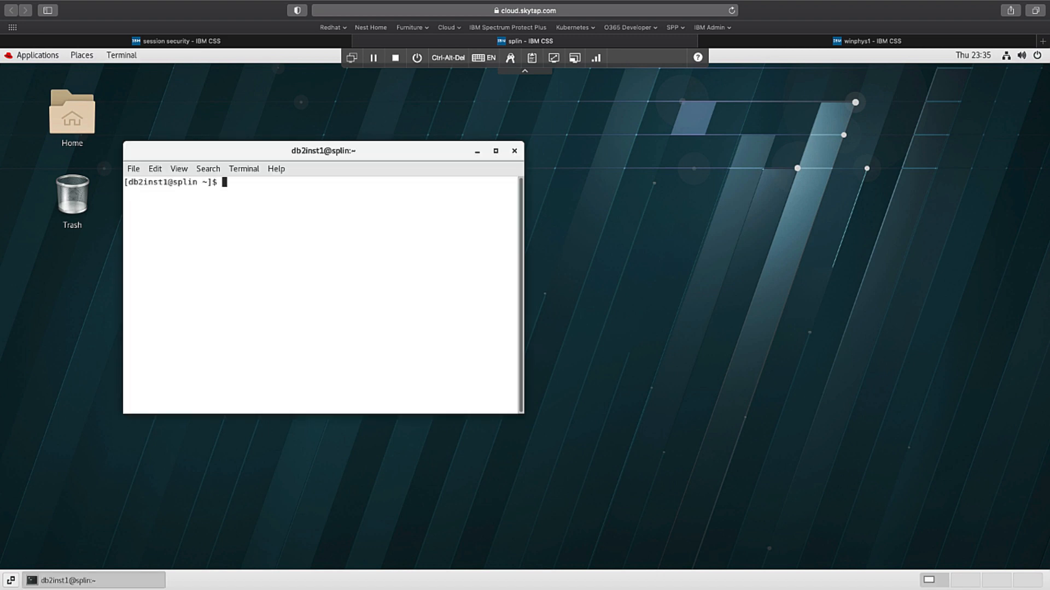
pyautogui.press('Return')
pyautogui.press('Return')
pyautogui.write('dmmadmc')
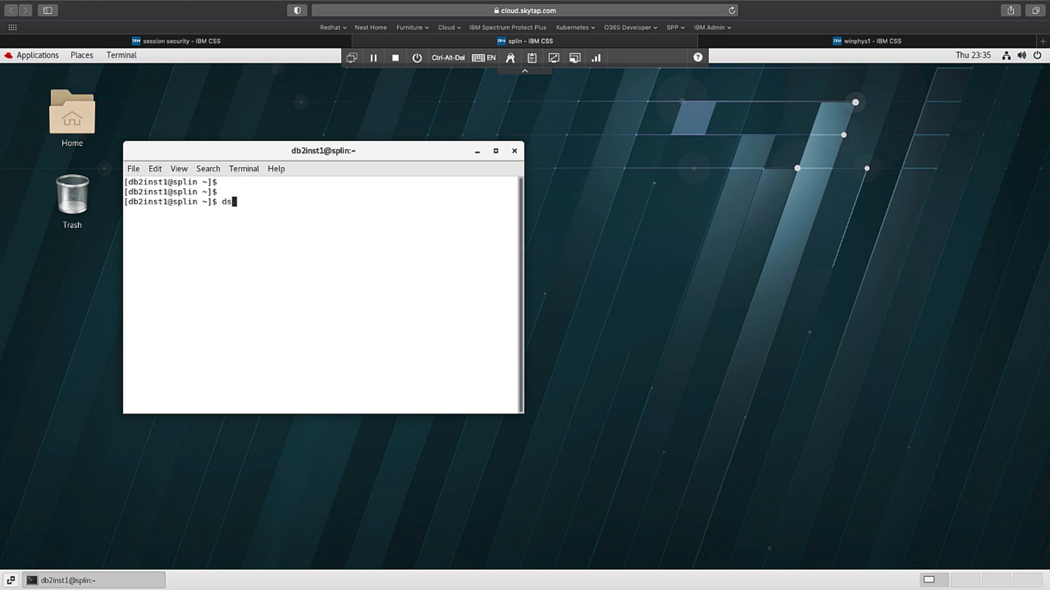
pyautogui.press('Return')
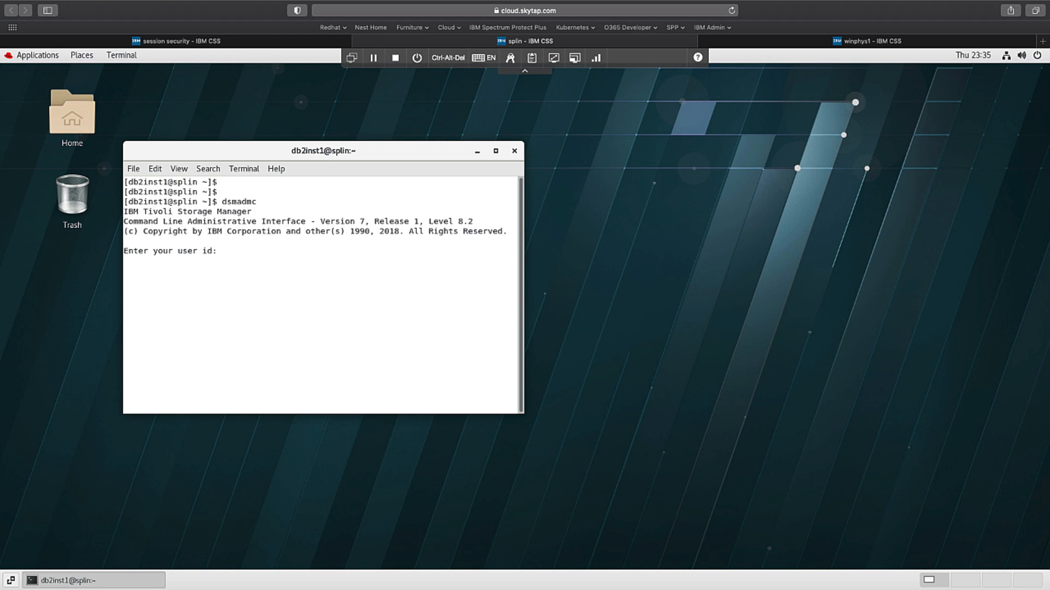
pyautogui.write('spadmin')
pyautogui.press('Return')
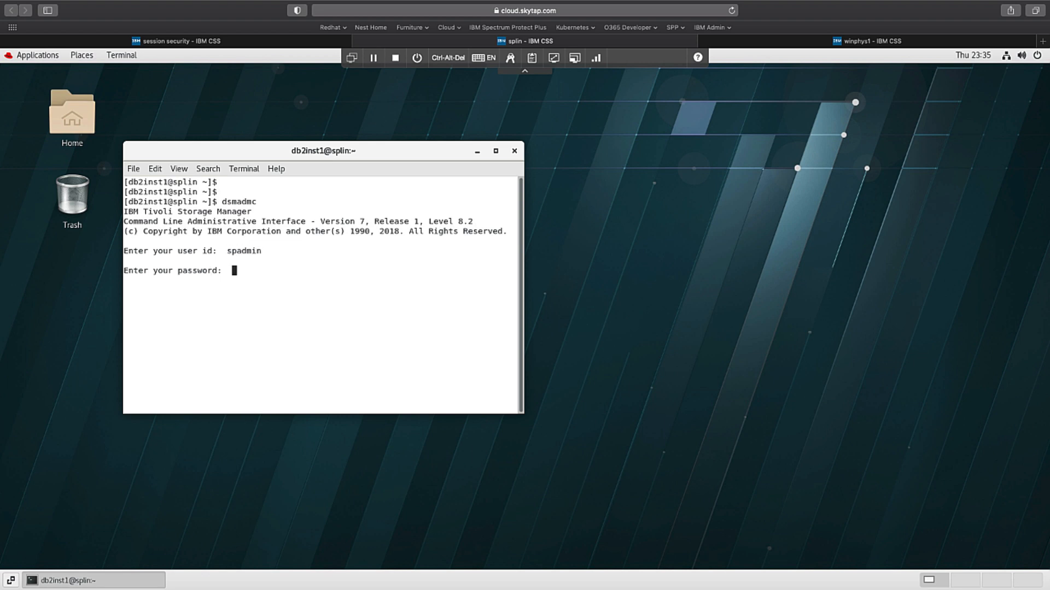
pyautogui.press('Return')
# - Query the system information to check the upgraded server's version history, and cancel the remaining output
pyautogui.write('q sy')
pyautogui.press('Return')
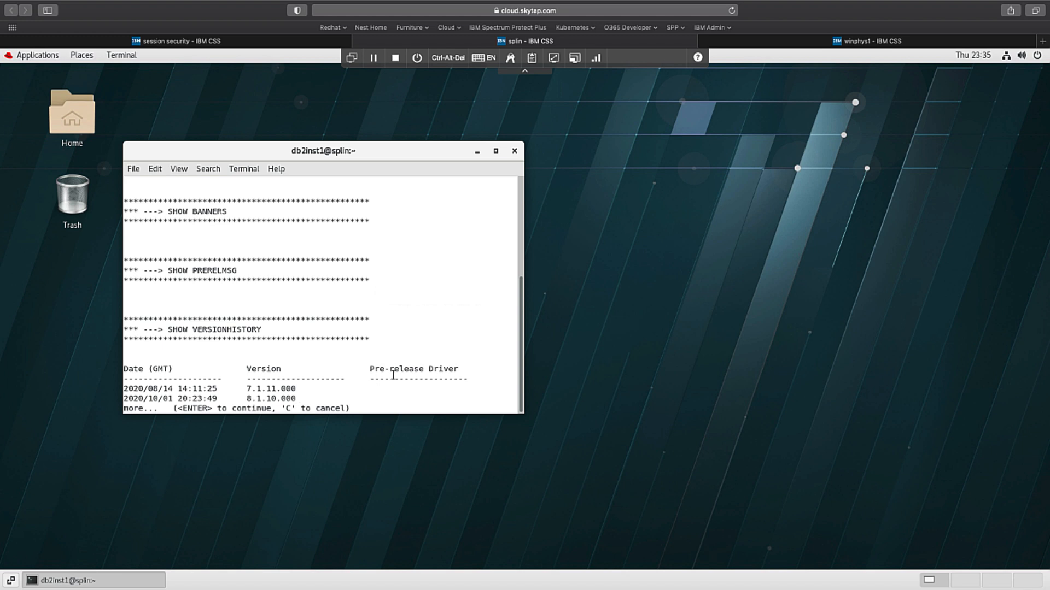
pyautogui.write('c')
pyautogui.press('Return')
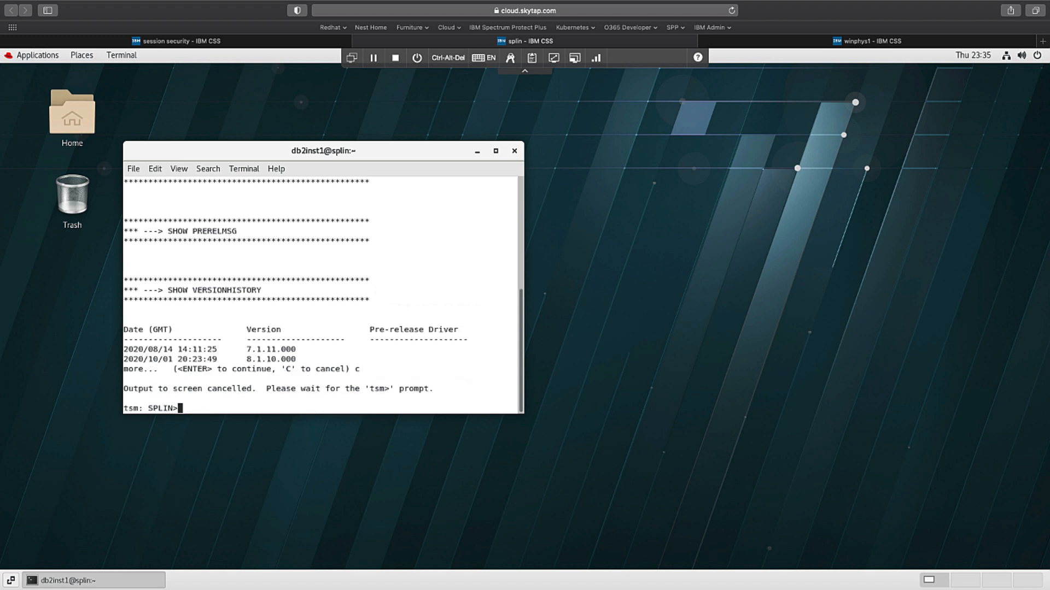
# - Switch to the winphys1 machine, launch the Backup-Archive GUI and open its Backup window
pyautogui.click(838, 46)
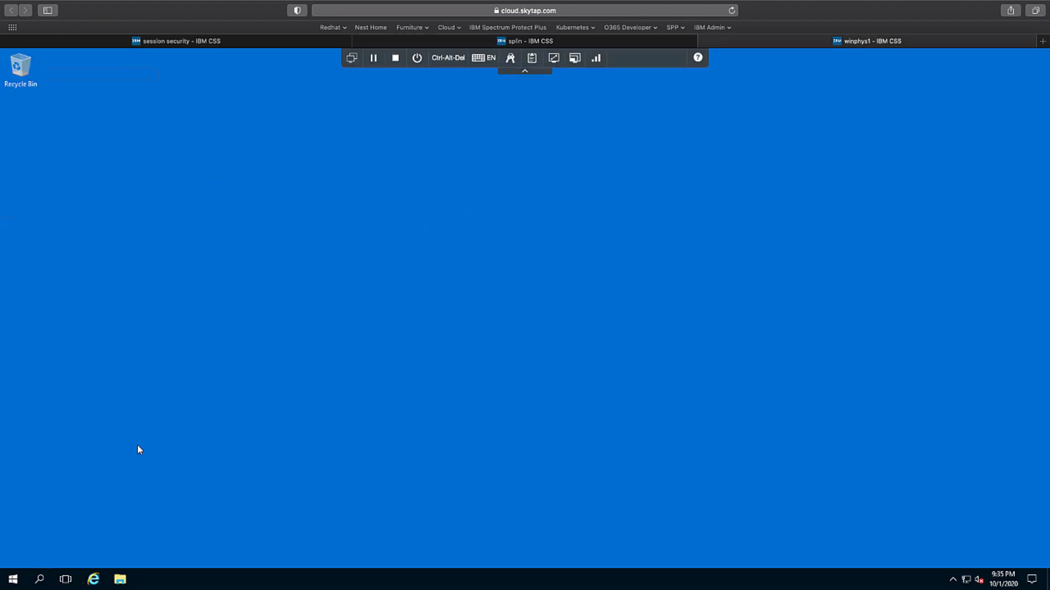
pyautogui.click(13, 580)
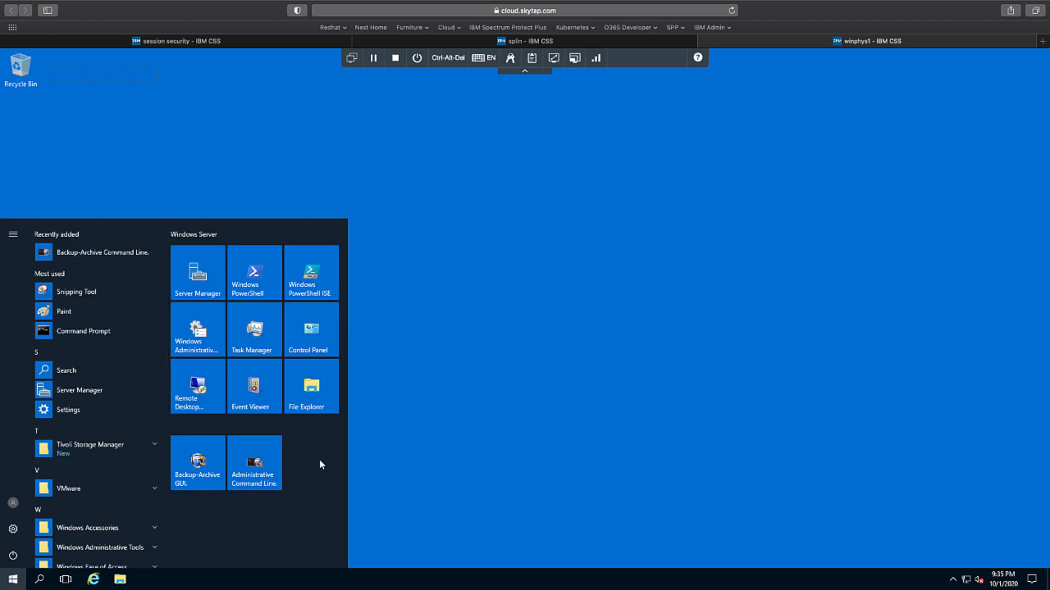
pyautogui.click(199, 467)
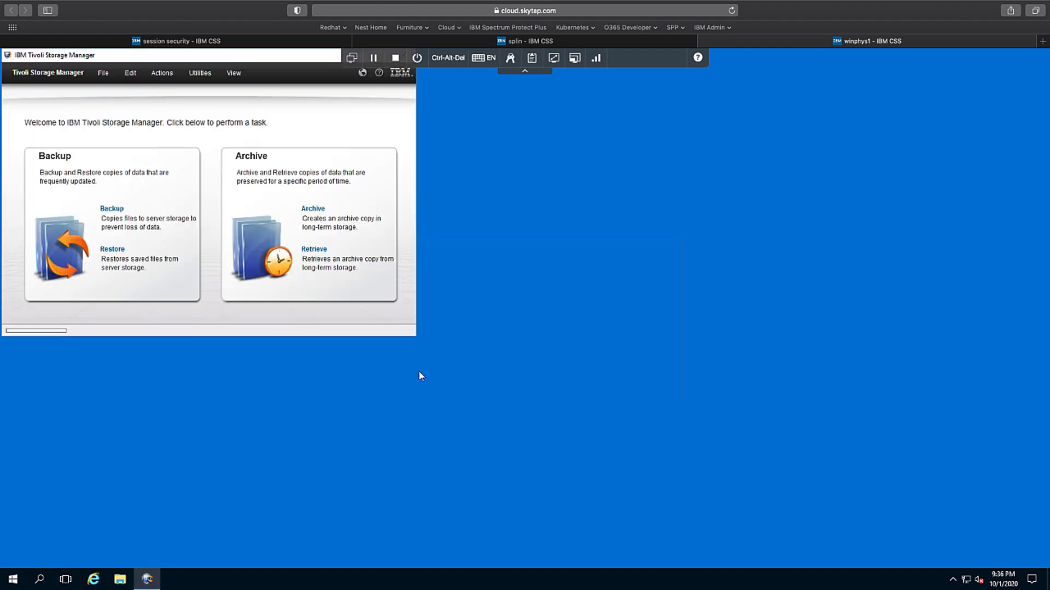
pyautogui.click(111, 211)
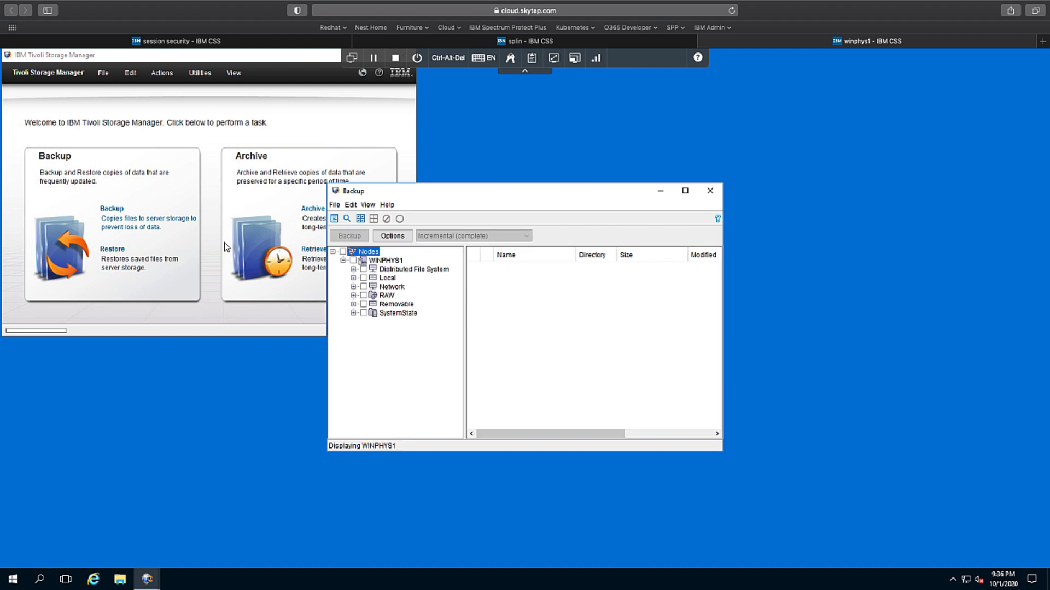
# - Back up the local \\winphys1\e$ drive with the Always backup type, and dismiss the completion message and report
pyautogui.click(353, 278)
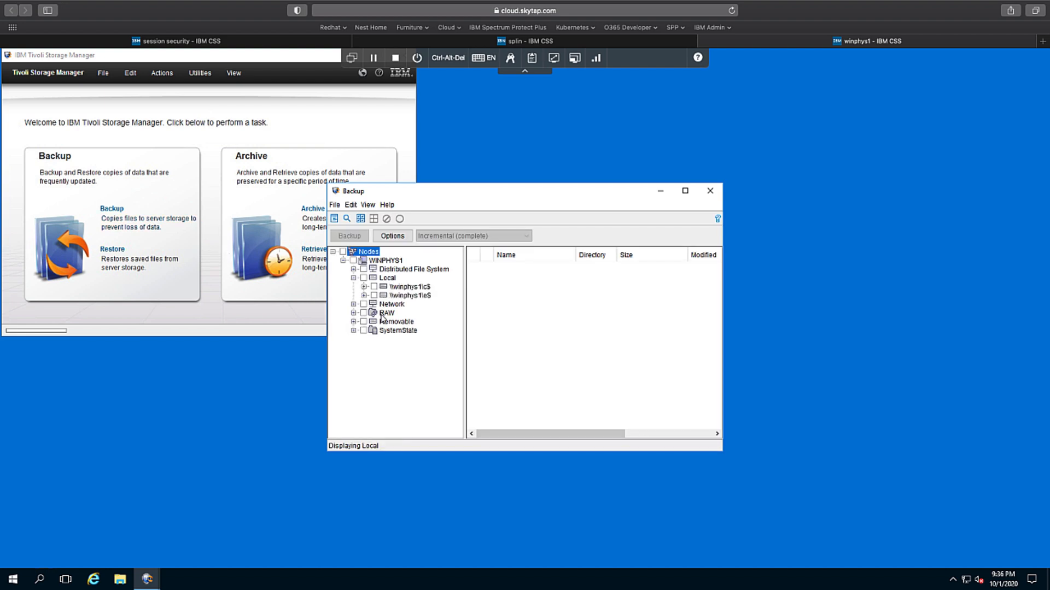
pyautogui.click(374, 295)
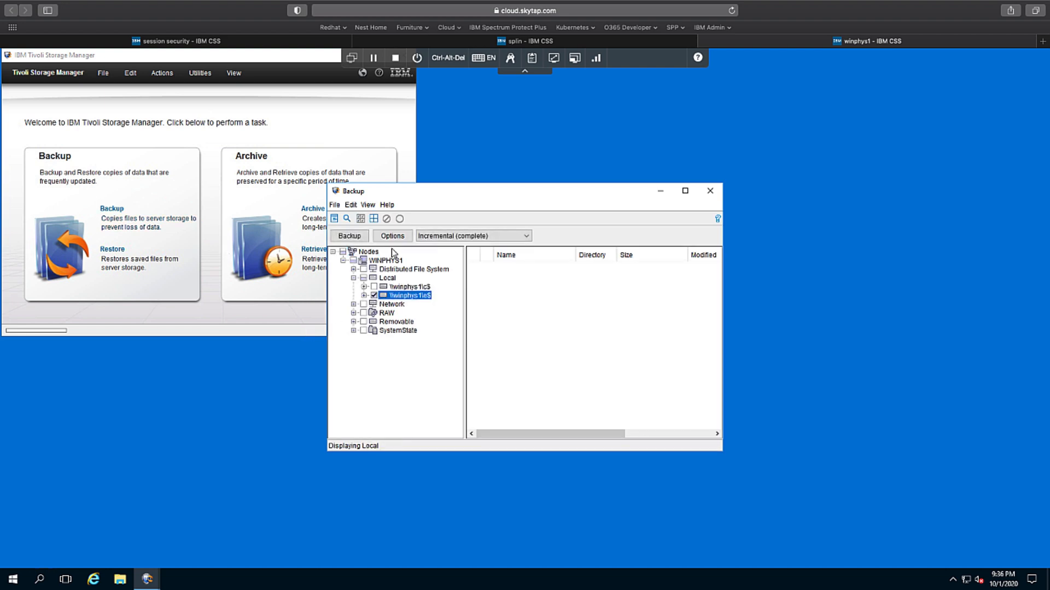
pyautogui.click(433, 237)
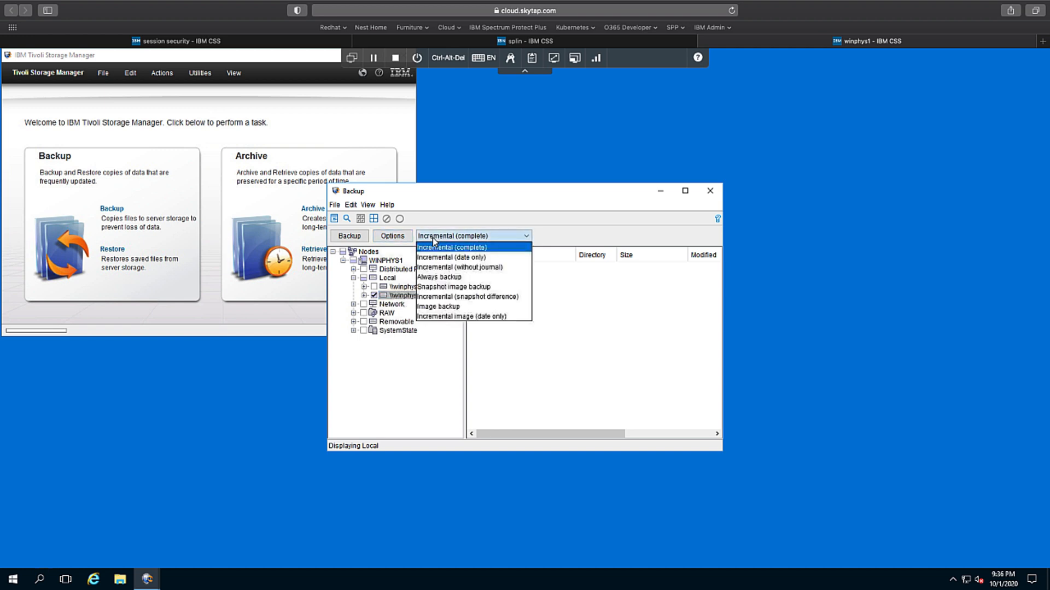
pyautogui.click(438, 277)
pyautogui.click(349, 236)
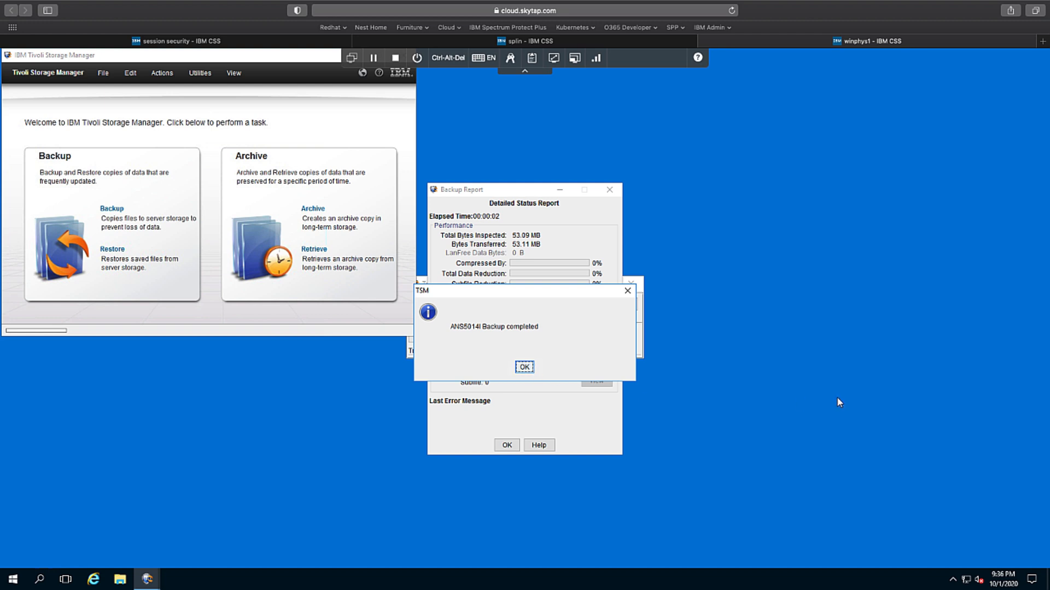
pyautogui.click(524, 367)
pyautogui.click(506, 445)
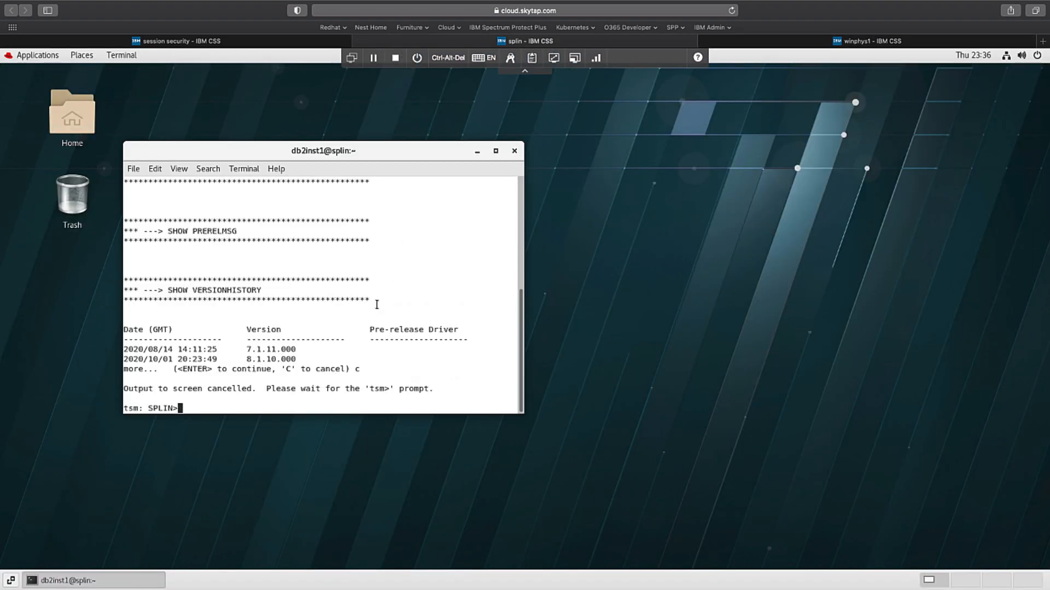
# - On the splin server, run "q node winphys1 f=d" and page through the node's full details
pyautogui.write('q node winphys1 f=d')
pyautogui.press('Return')
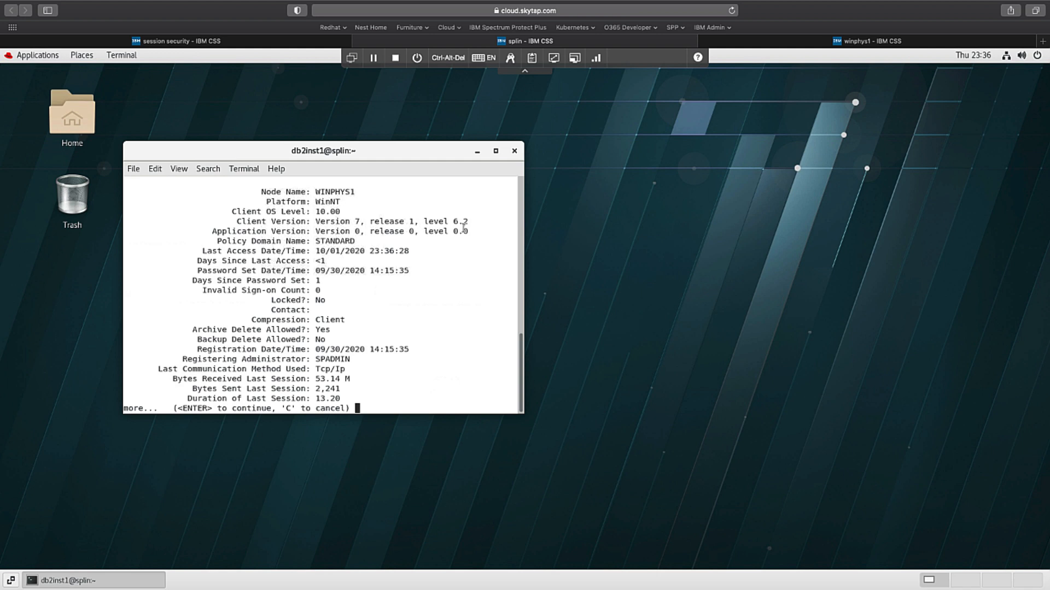
pyautogui.press('Return')
pyautogui.press('Return')
pyautogui.press('Return')
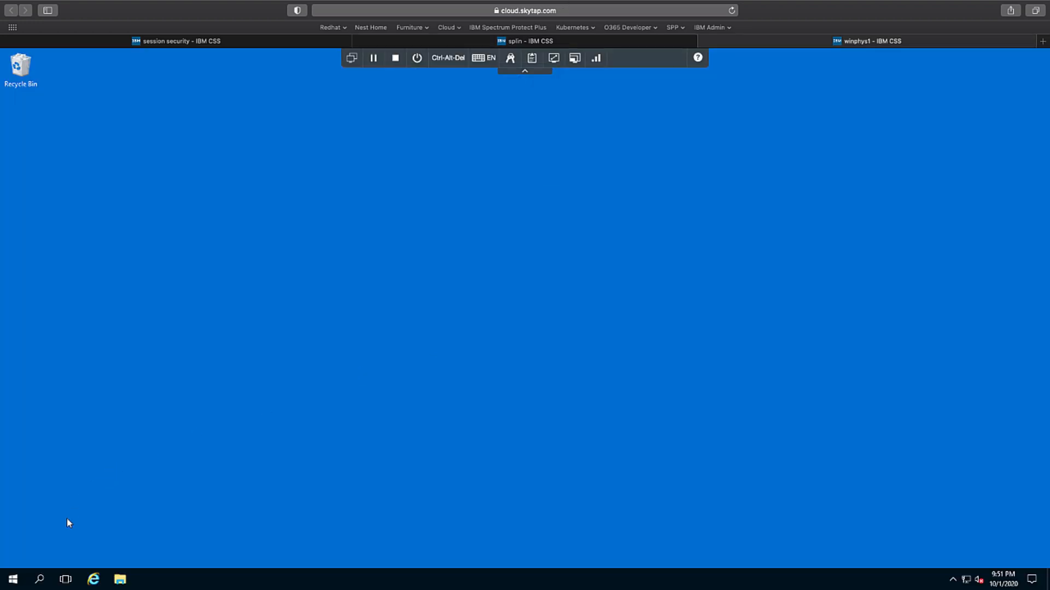
# - On winphys1, launch the IBM Spectrum Protect Backup-Archive GUI and log in as node WINPHYS1 with the node password
pyautogui.click(13, 581)
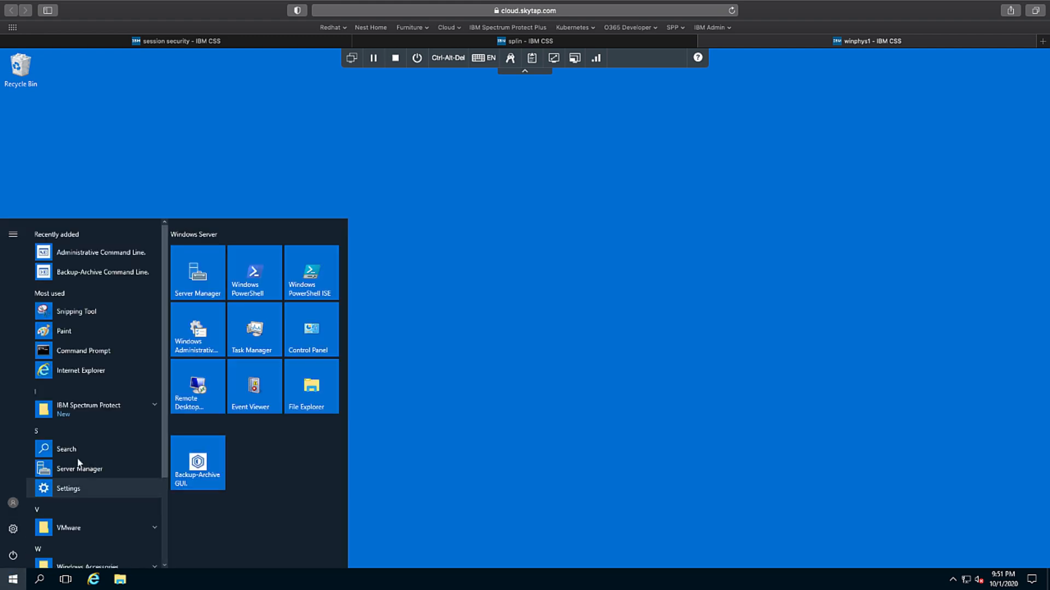
pyautogui.click(79, 415)
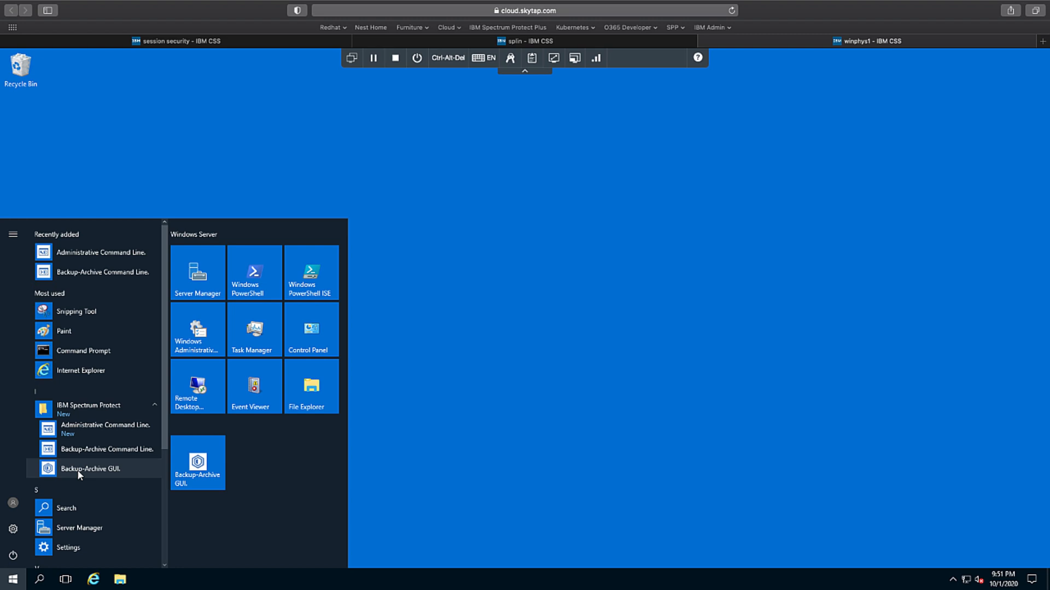
pyautogui.click(79, 469)
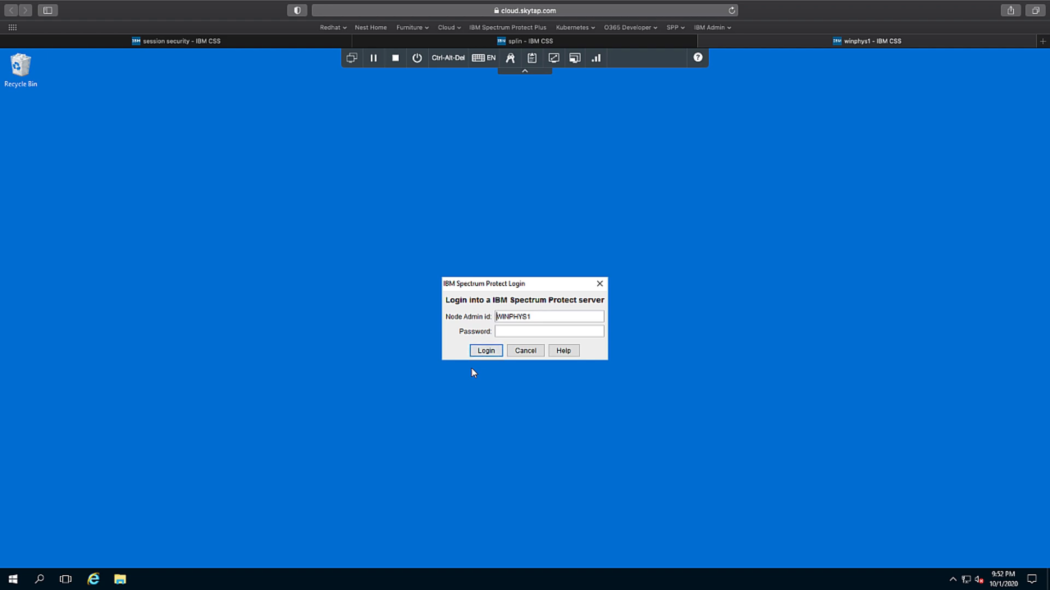
pyautogui.press('Tab')
pyautogui.write('*********')
pyautogui.press('Return')
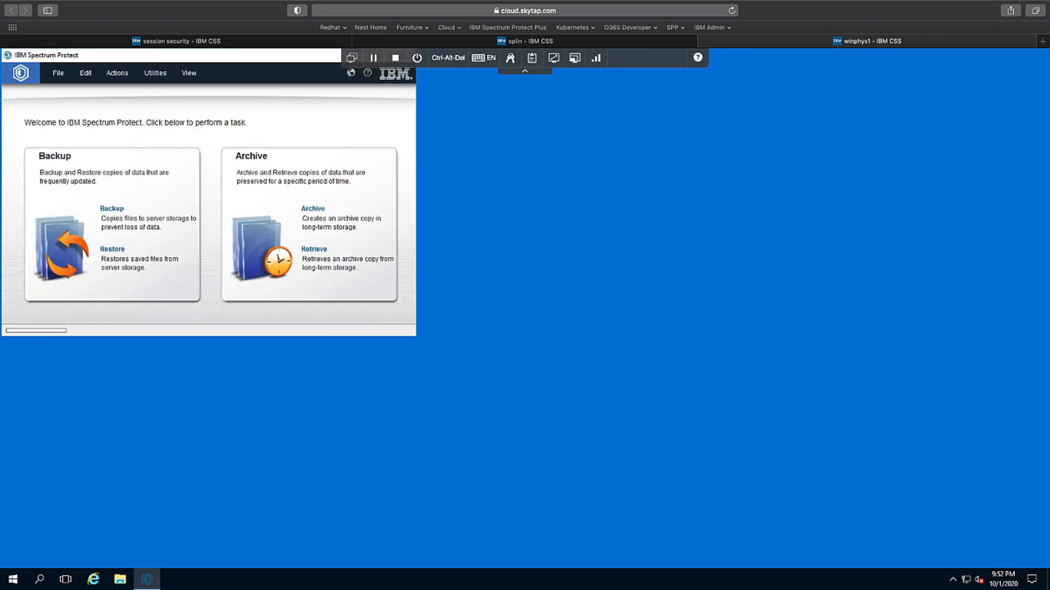
# - Back up the local \\winphys1\e$ drive again with the Always backup type and dismiss the completion message
pyautogui.click(117, 211)
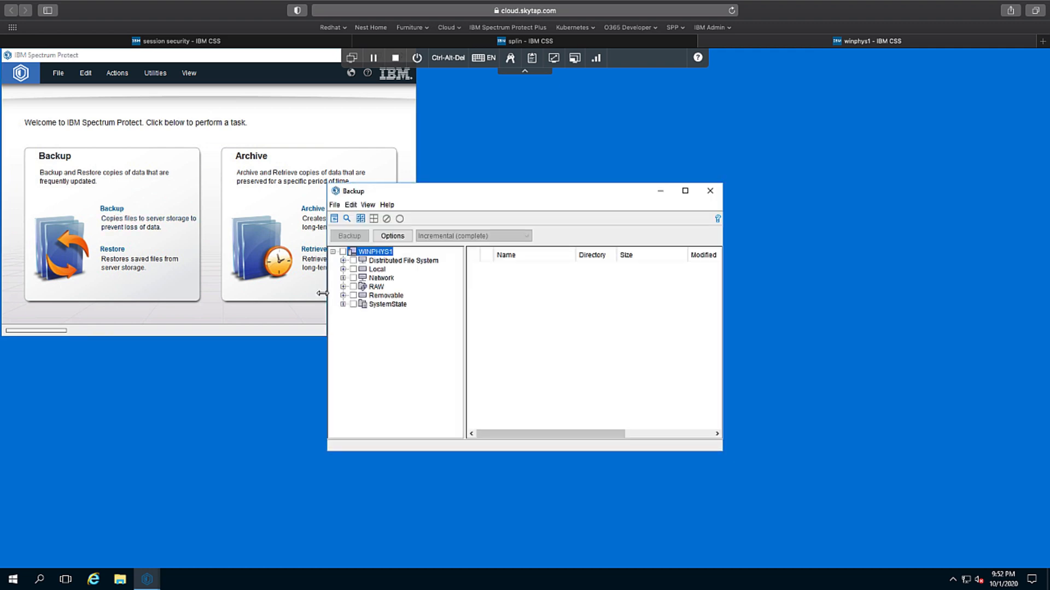
pyautogui.click(342, 269)
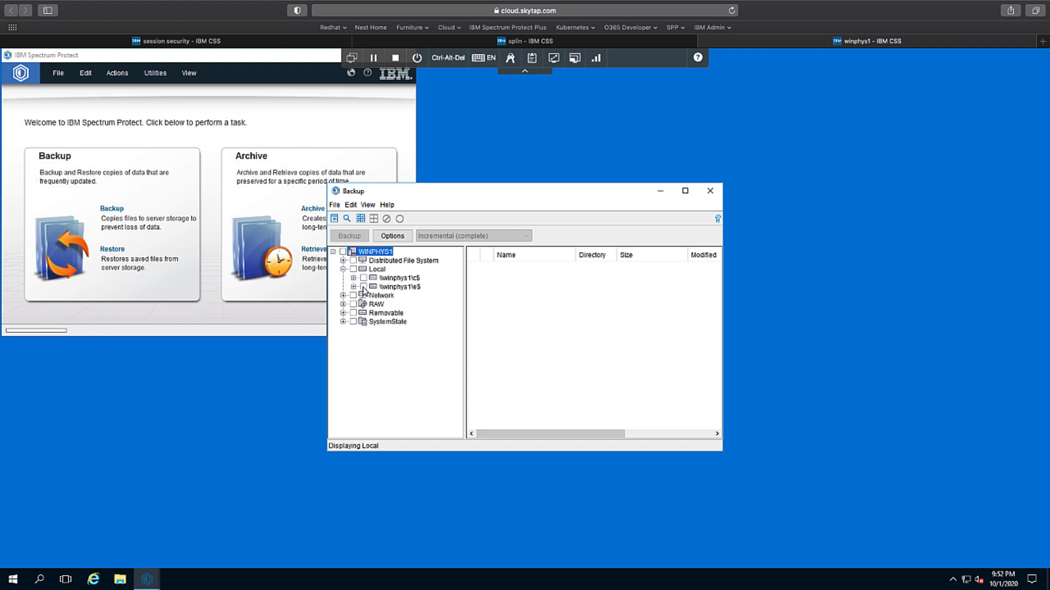
pyautogui.click(363, 286)
pyautogui.click(490, 235)
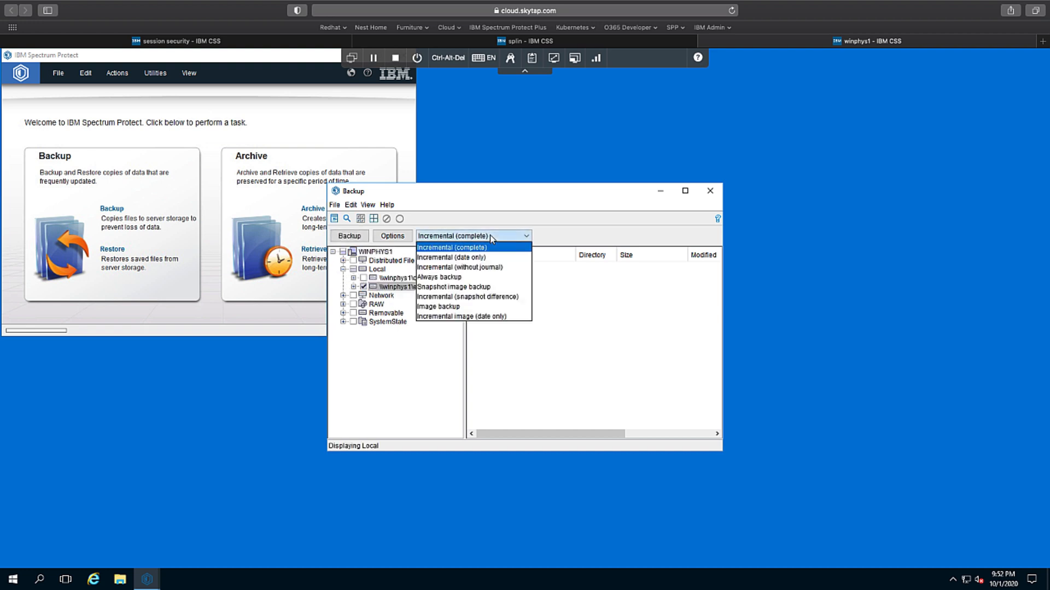
pyautogui.click(474, 276)
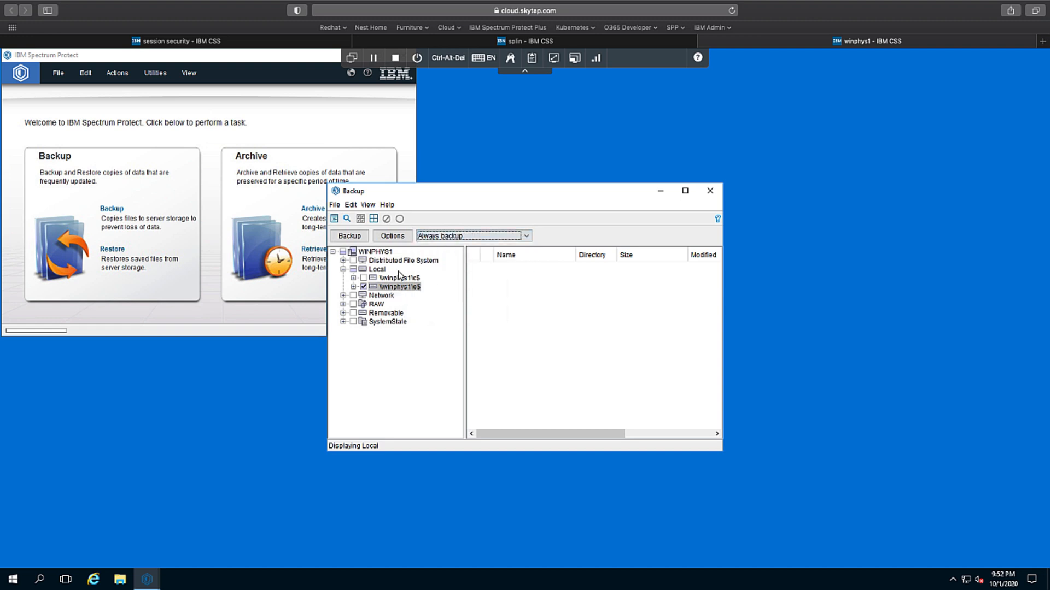
pyautogui.click(349, 235)
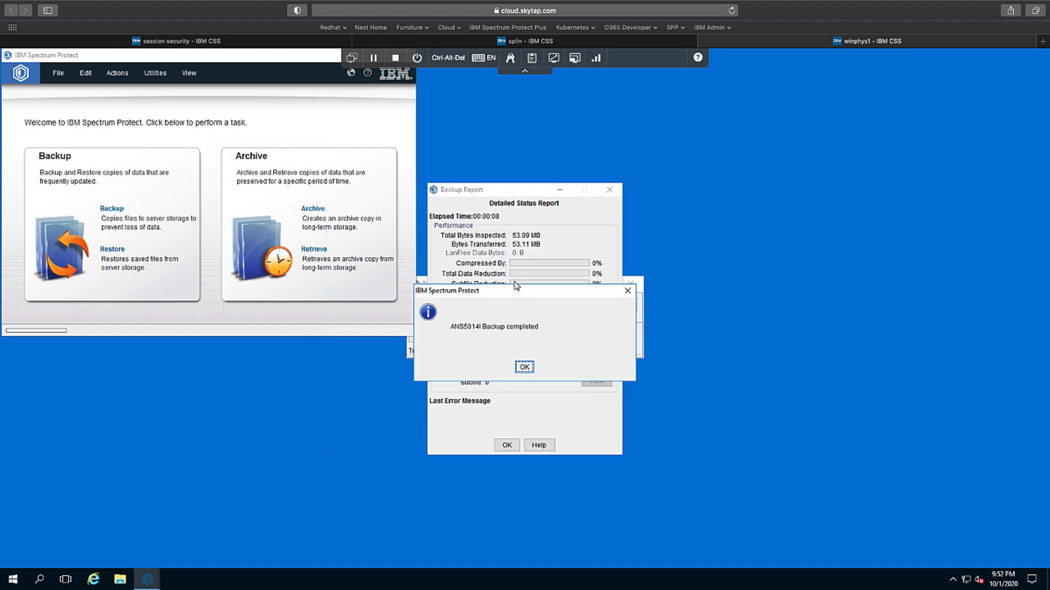
pyautogui.click(524, 367)
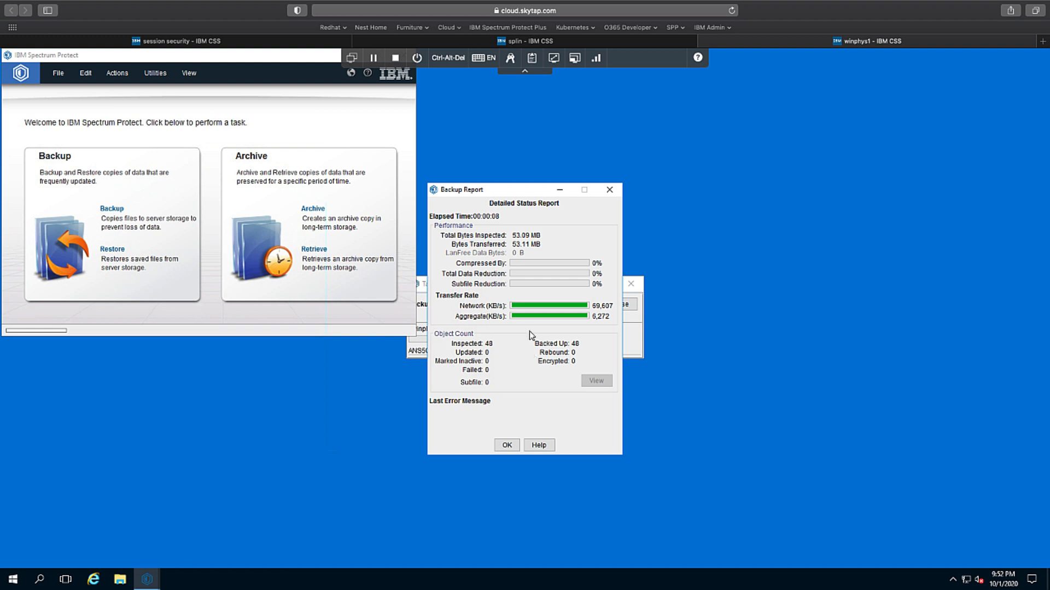
# - Switch to the splin server, run "q sys" to view the system information and version history, and cancel the remaining output
pyautogui.click(489, 43)
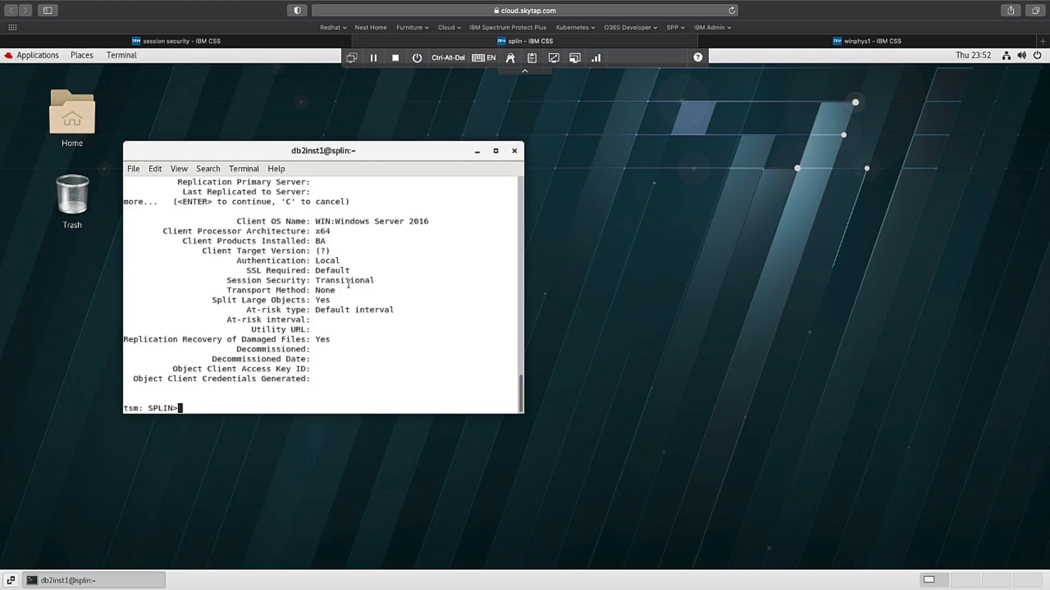
pyautogui.write('q sys')
pyautogui.press('Return')
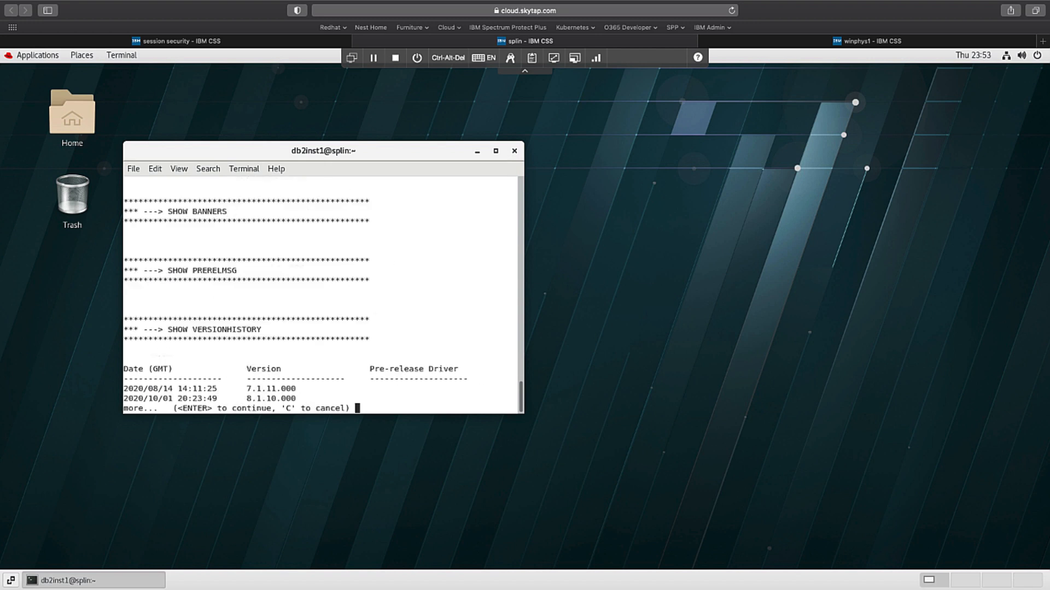
pyautogui.write('c')
pyautogui.press('Return')
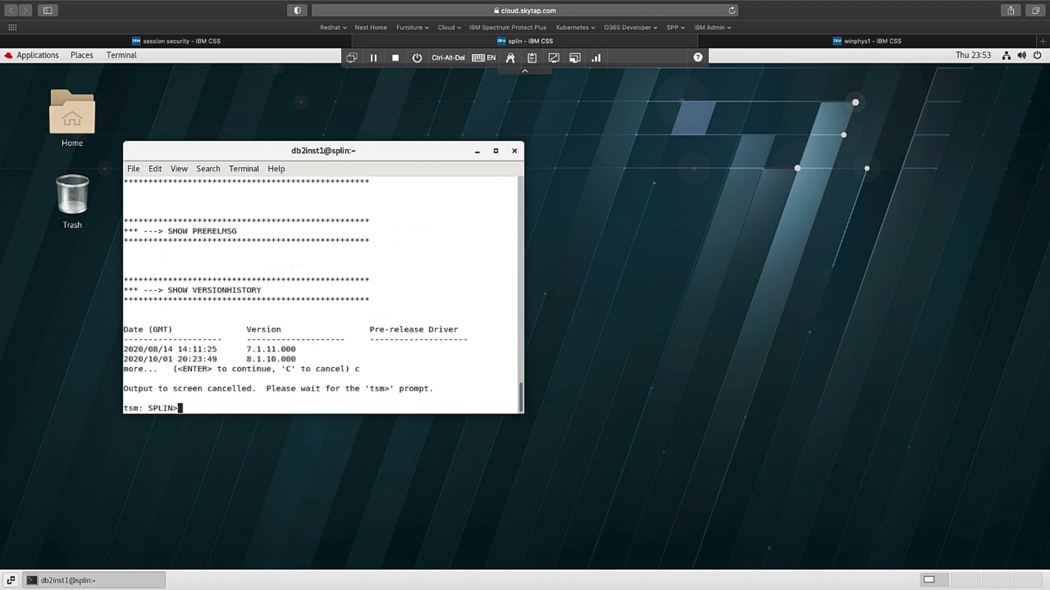
# - Rerun the detailed query for node WINPHYS1, page through to the end and highlight the Transport Method line below Session Security
pyautogui.write('q sys')
pyautogui.press('Up')
pyautogui.press('Return')
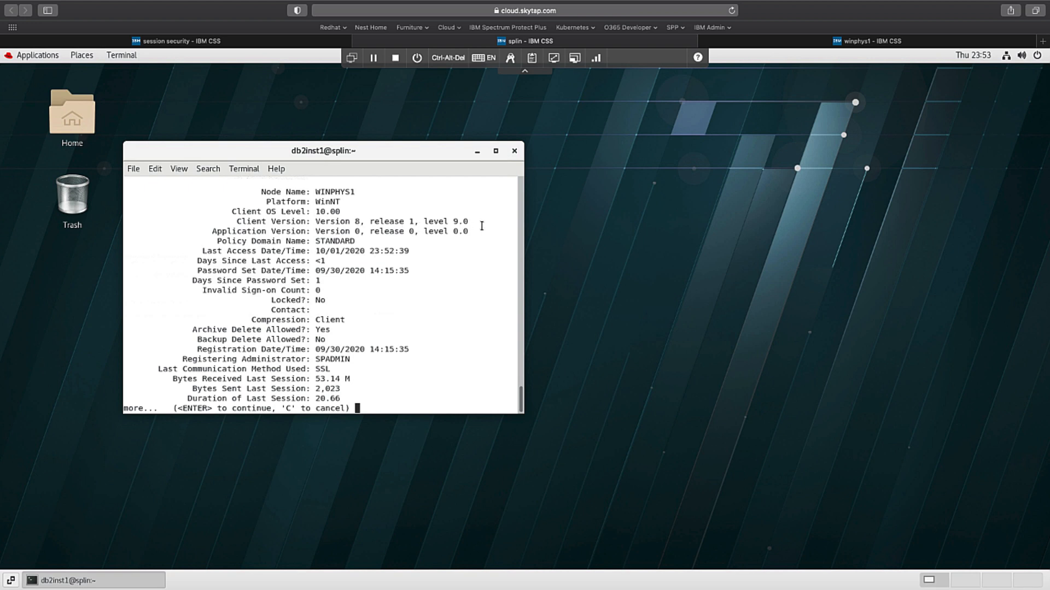
pyautogui.press('Return')
pyautogui.press('Return')
pyautogui.press('Return')
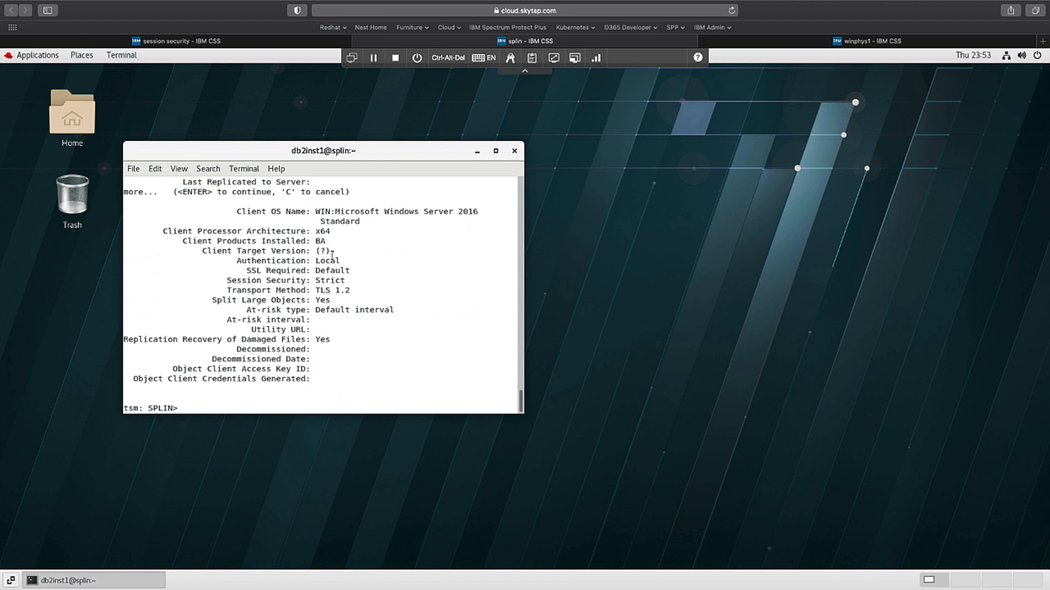
pyautogui.moveTo(227, 281)
pyautogui.mouseDown()
pyautogui.moveTo(350, 281)
pyautogui.moveTo(221, 292)
pyautogui.mouseUp()
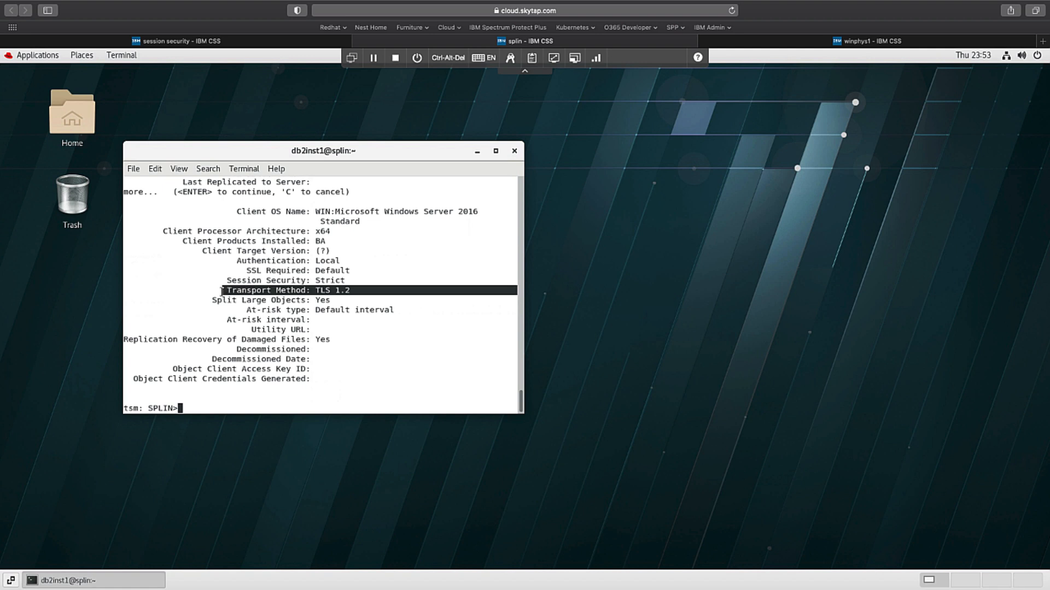